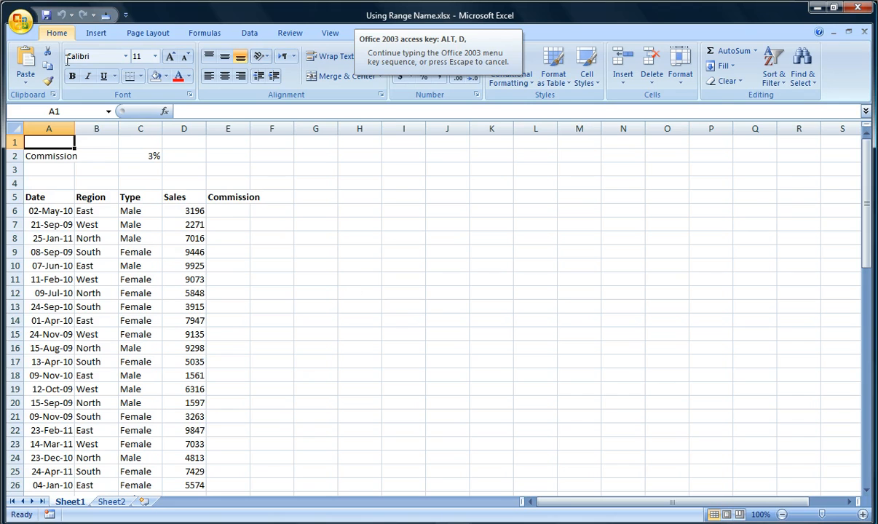
Enter the formula =D6*$C$2 in cell E6 to calculate the first commission with an absolute reference to the rate.
key(Escape)
click(230, 213)
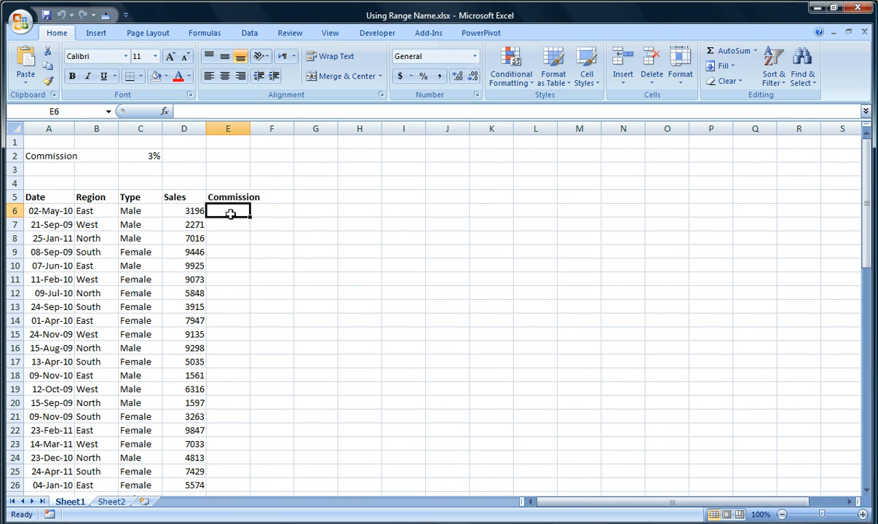
text(=D6*)
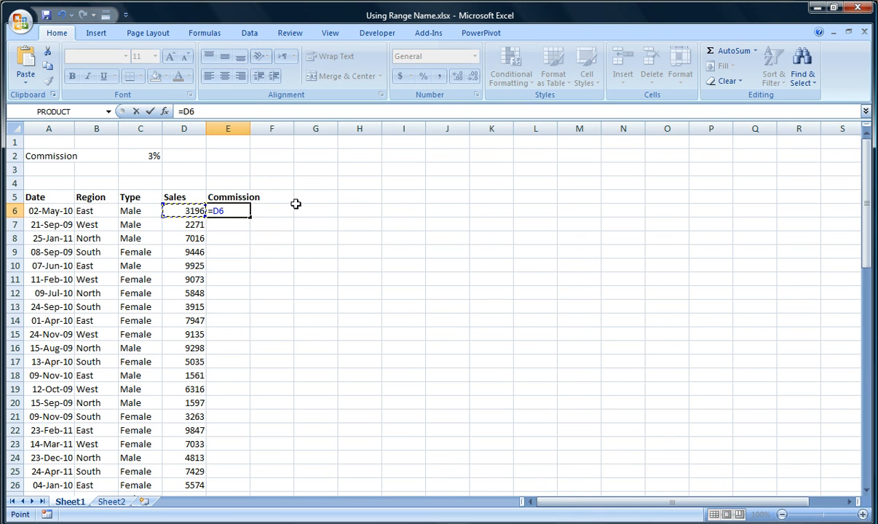
key(Up)
key(Up)
key(Up)
key(Up)
key(Left)
key(Left)
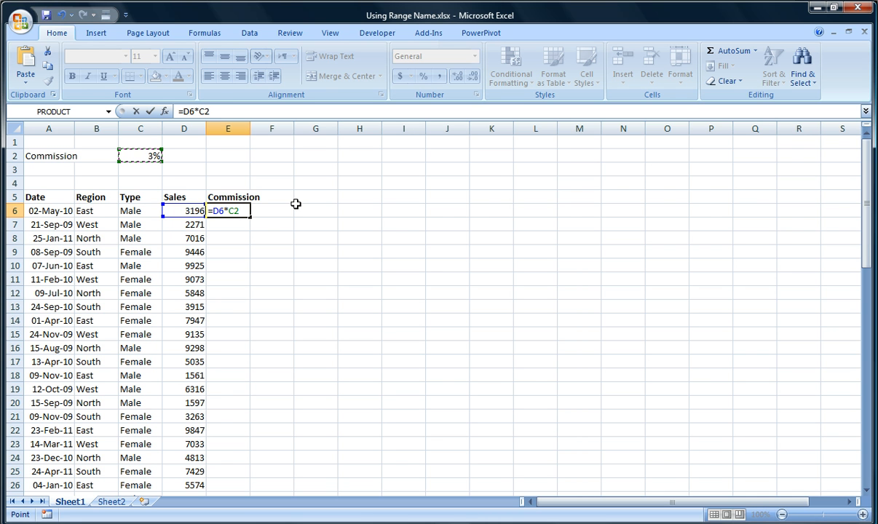
key(F4)
key(ctrl+Return)
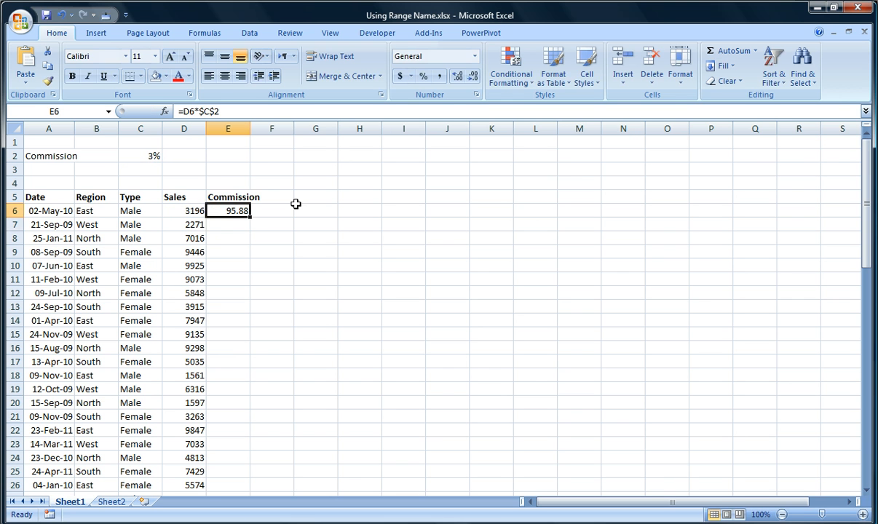
Fill the E6 formula down the Commission column and inspect the cell references in the copied formulas in E7 to E10.
double_click(251, 219)
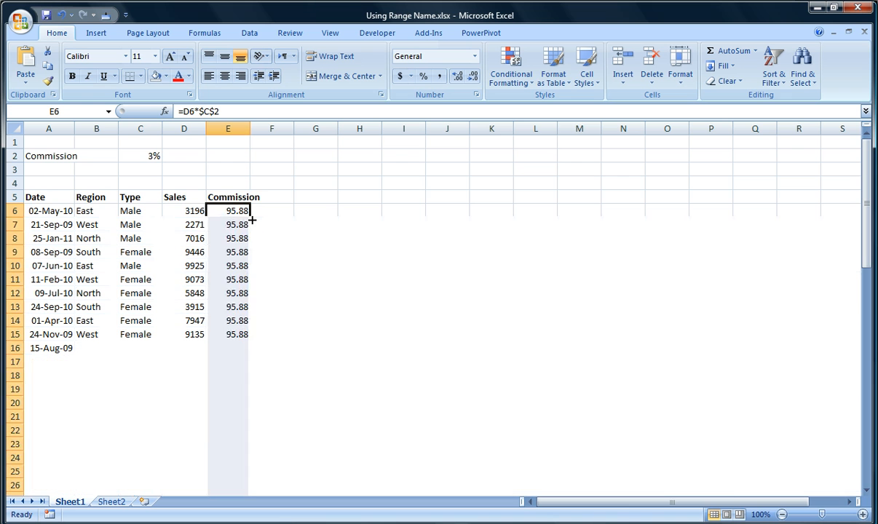
click(249, 220)
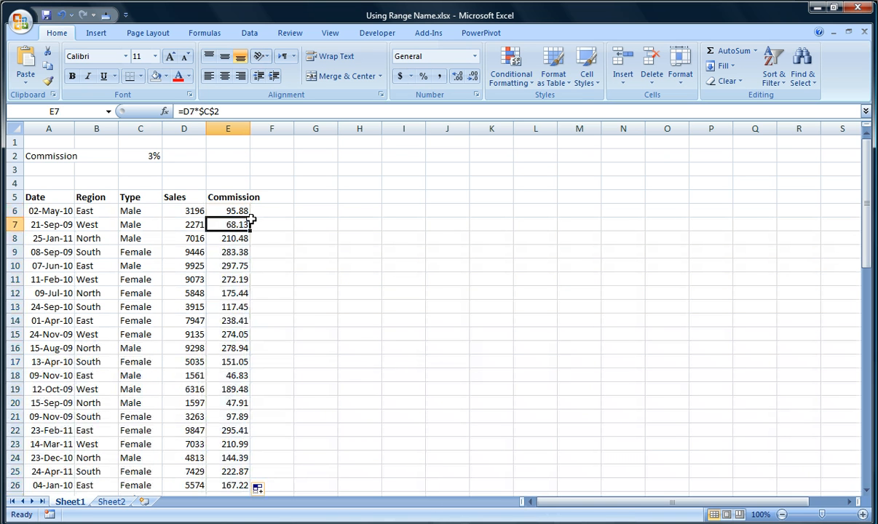
key(F2)
key(Escape)
key(Down)
key(Down)
key(Down)
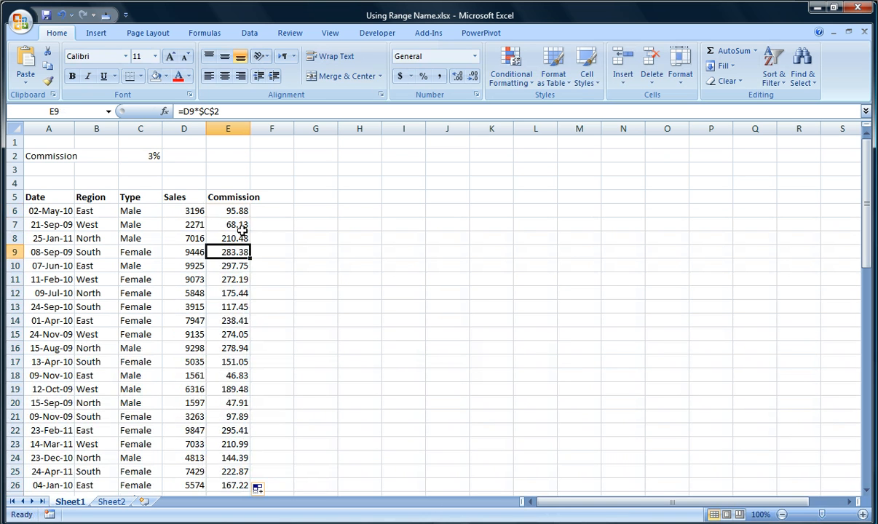
key(F2)
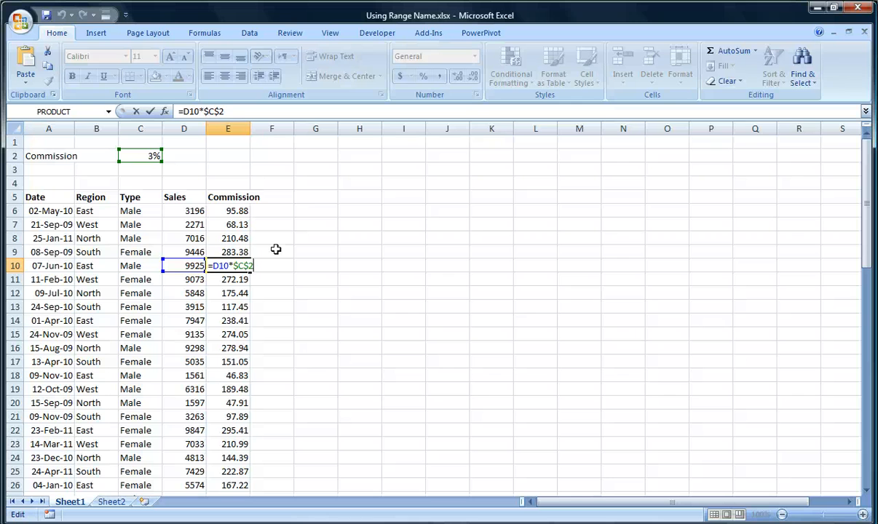
key(ctrl+Return)
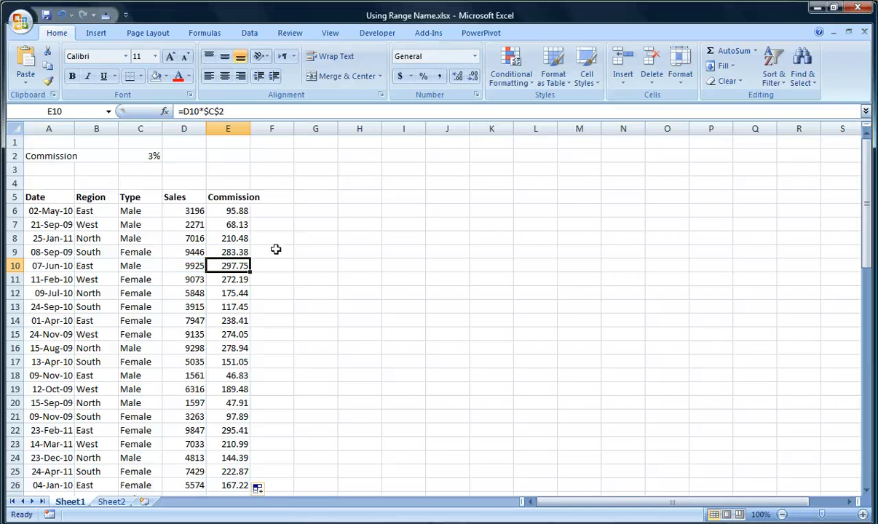
Clear all the commission formulas from E6 down to the end of the data.
key(Up)
key(Up)
key(Up)
key(Up)
key(ctrl+shift+Down)
key(ctrl+z)
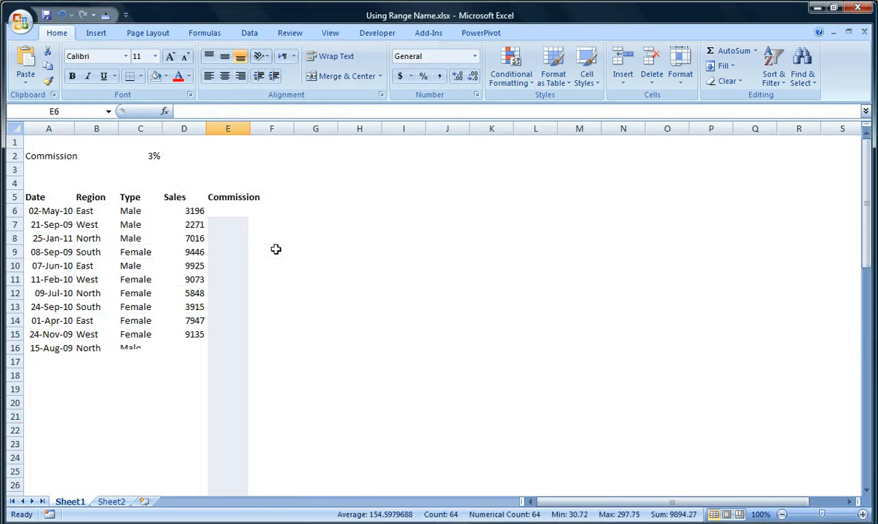
Give the commission rate cell C2 the range name Commission.
key(Up)
key(Up)
key(Up)
key(Up)
key(Up)
key(Left)
key(Left)
key(Down)
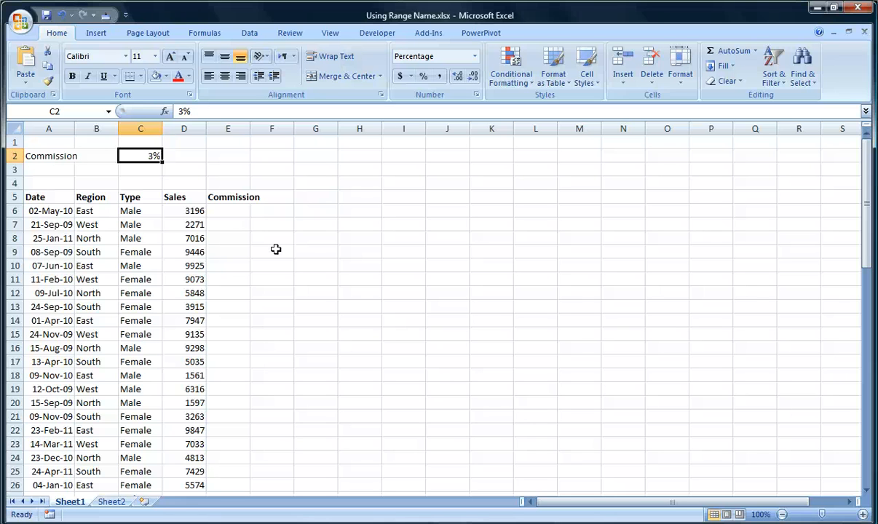
click(82, 111)
text(Commission)
key(Return)
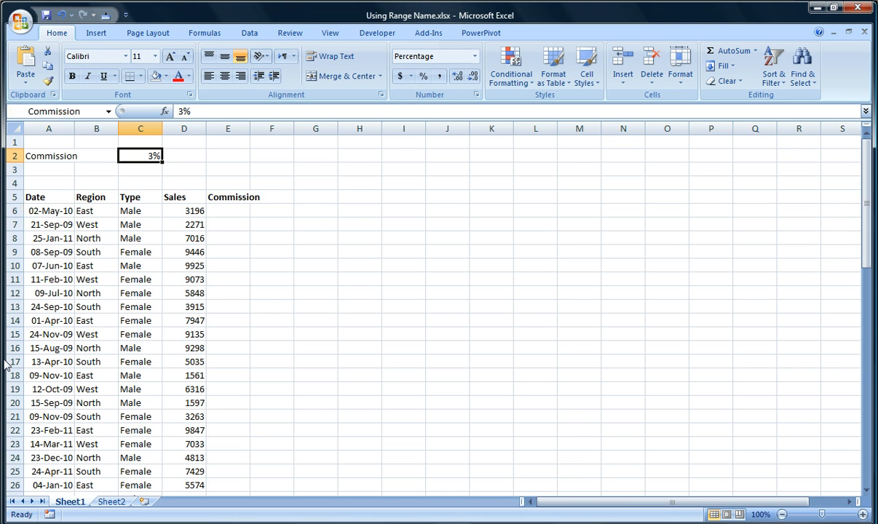
Enter the formula =D6*Commission in cell E6, using the range name for the rate.
click(220, 211)
click(266, 179)
click(142, 155)
click(235, 211)
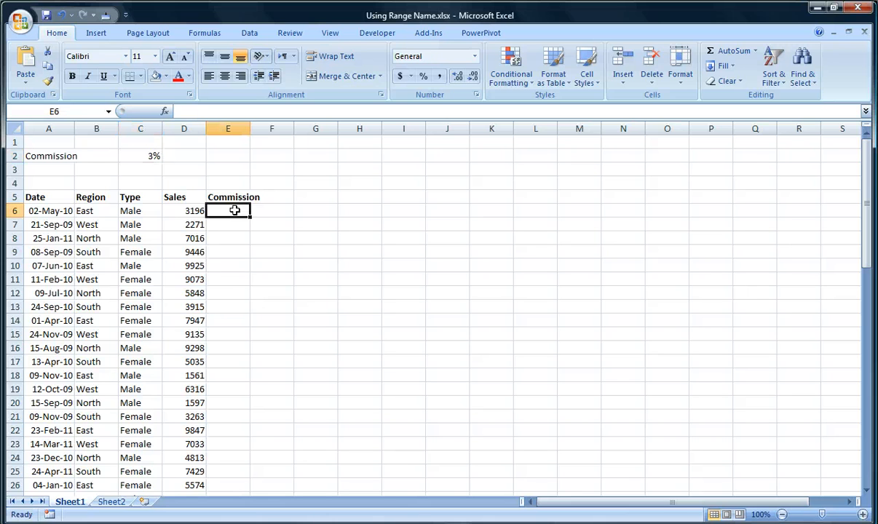
text(=)
key(Left)
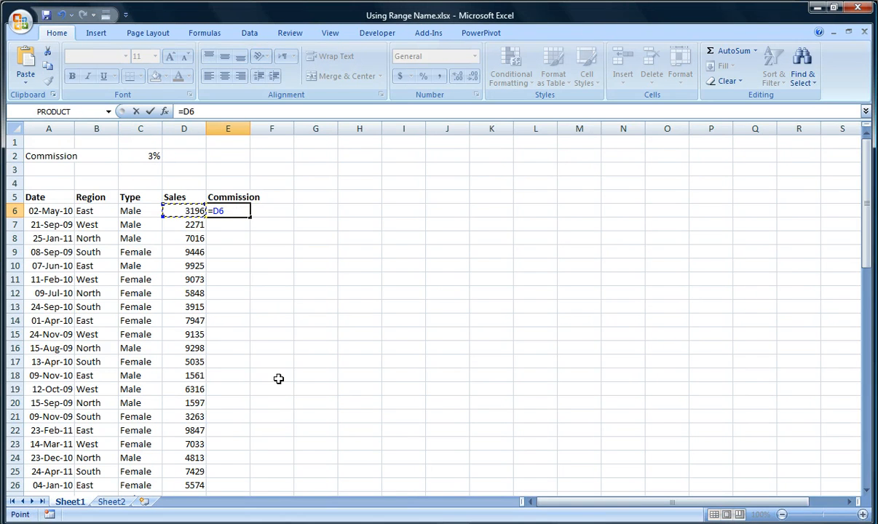
text(*com)
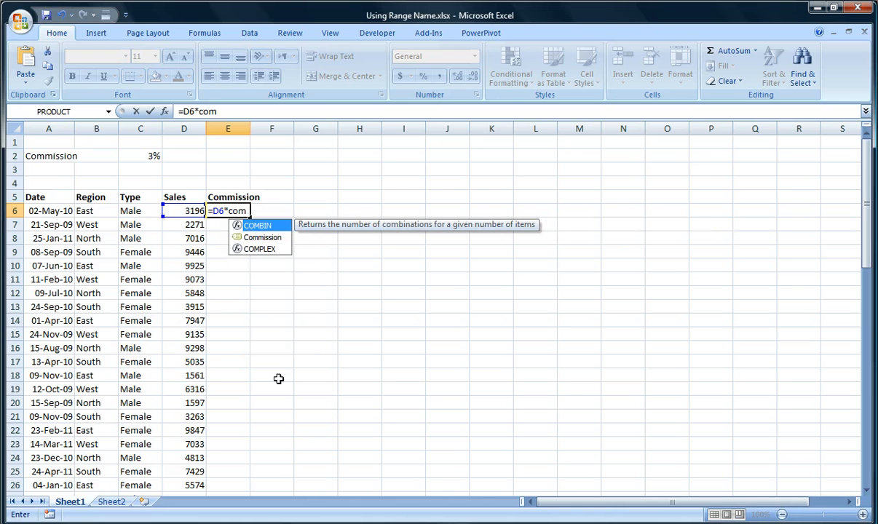
key(Down)
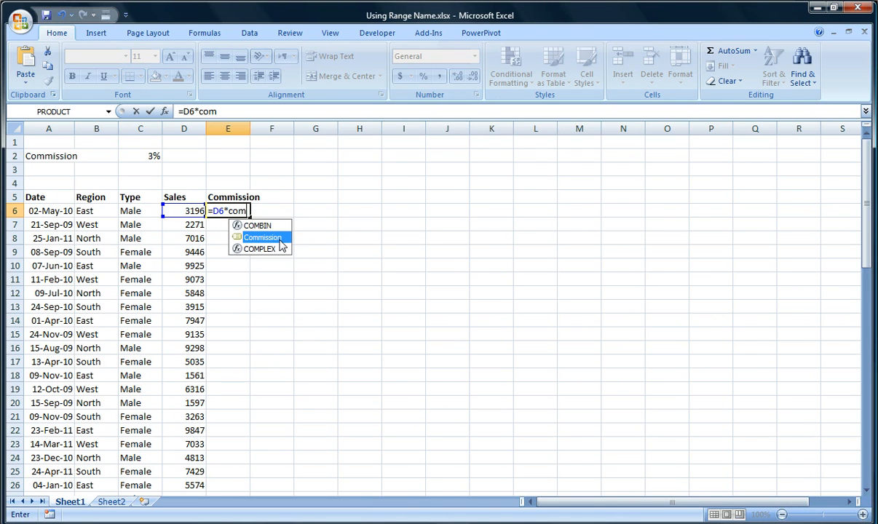
key(Tab)
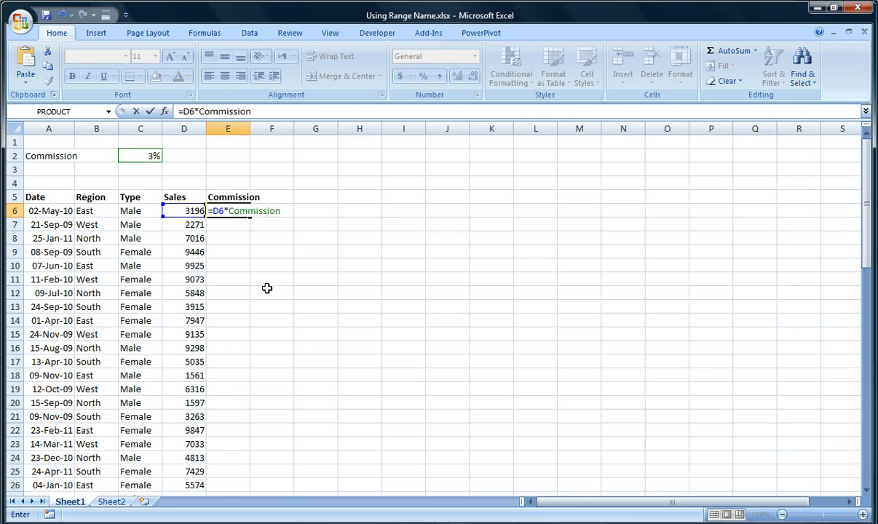
key(ctrl+Return)
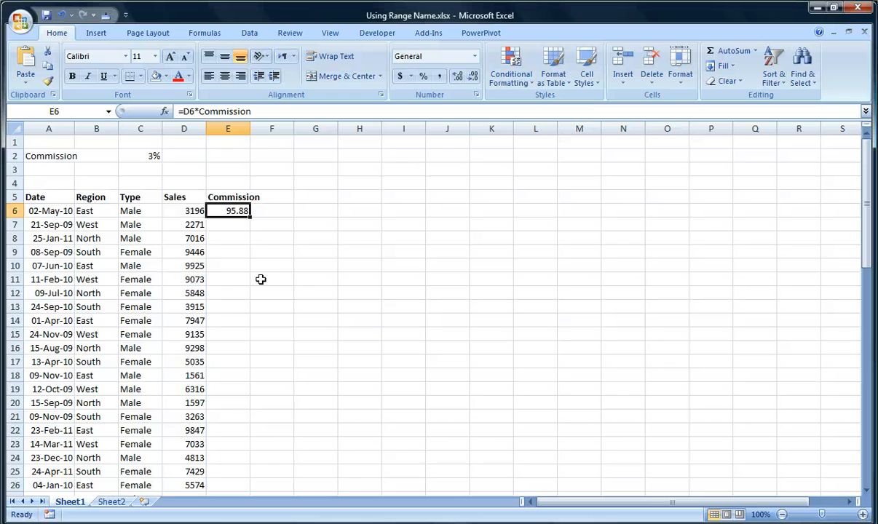
Fill the named-range formula from E6 down the whole Commission column.
double_click(251, 217)
key(Down)
key(Down)
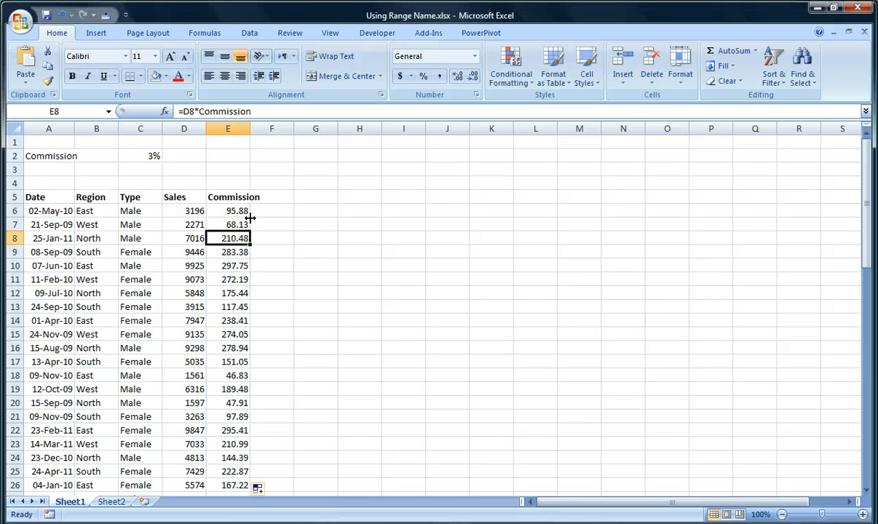
Inspect the formulas in E6 and E10 to see how they refer to the sales cell and the Commission name.
key(Up)
key(Up)
key(F2)
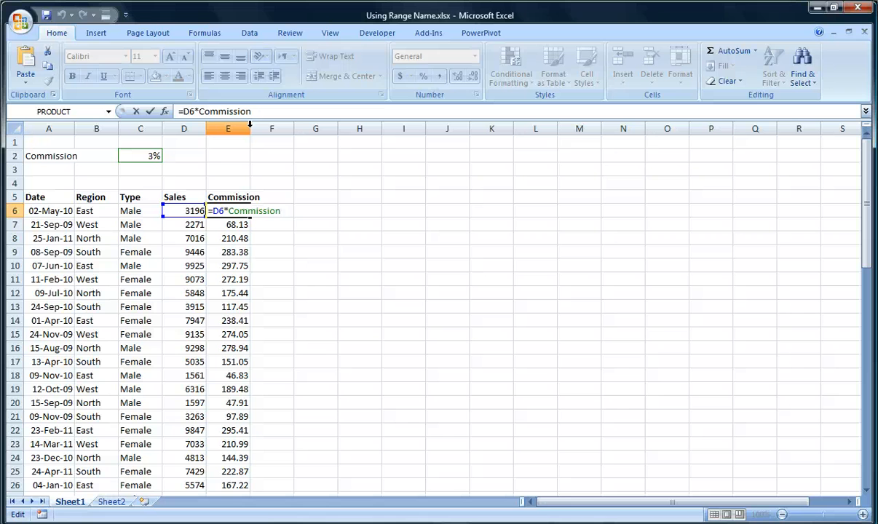
key(Return)
key(Down)
key(Down)
key(Down)
key(Down)
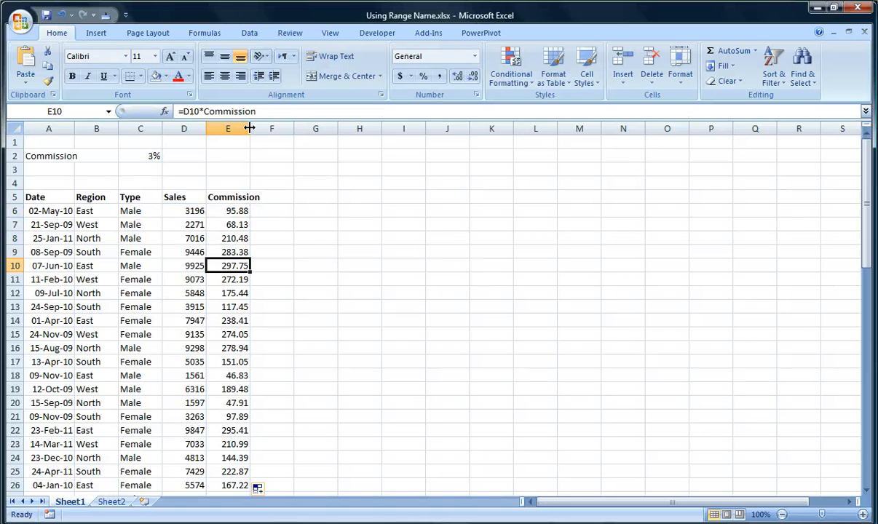
key(F2)
key(Escape)
key(Up)
key(Up)
key(Up)
key(Up)
key(Up)
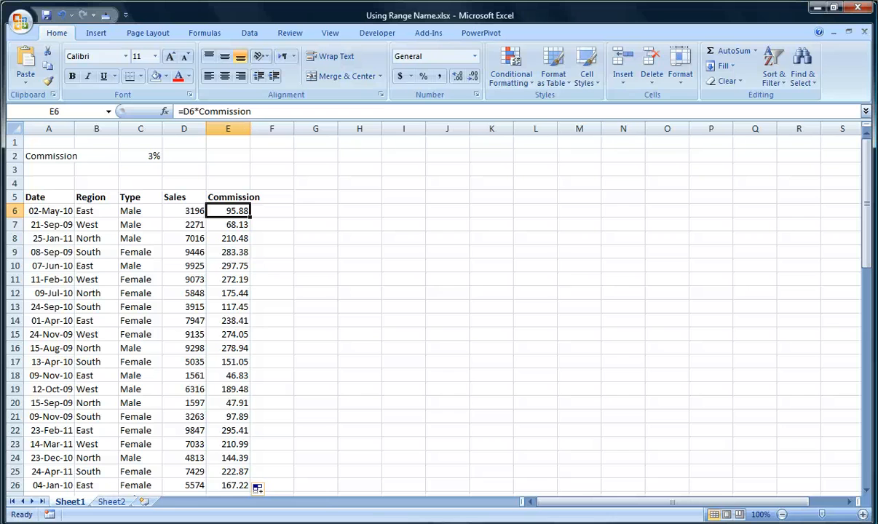
Examine the value, reference and scope of the Commission name in the Name Manager and close it.
click(191, 33)
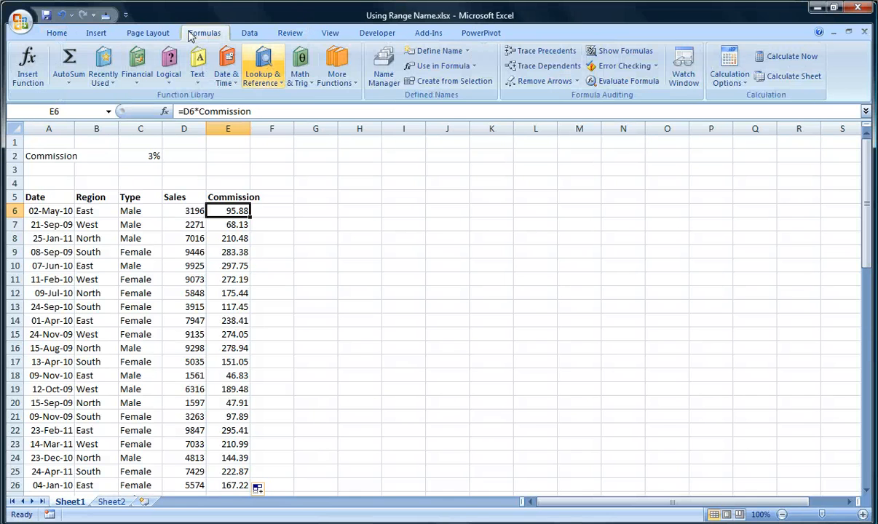
click(384, 73)
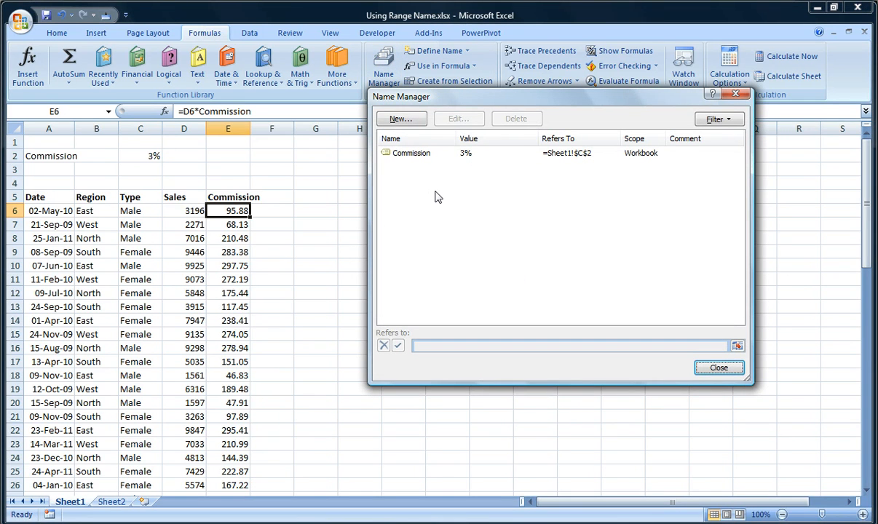
click(430, 155)
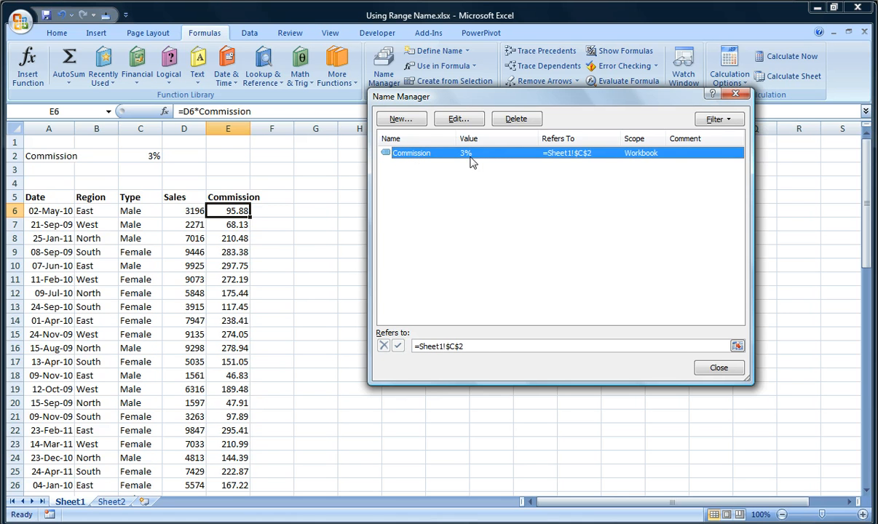
click(482, 347)
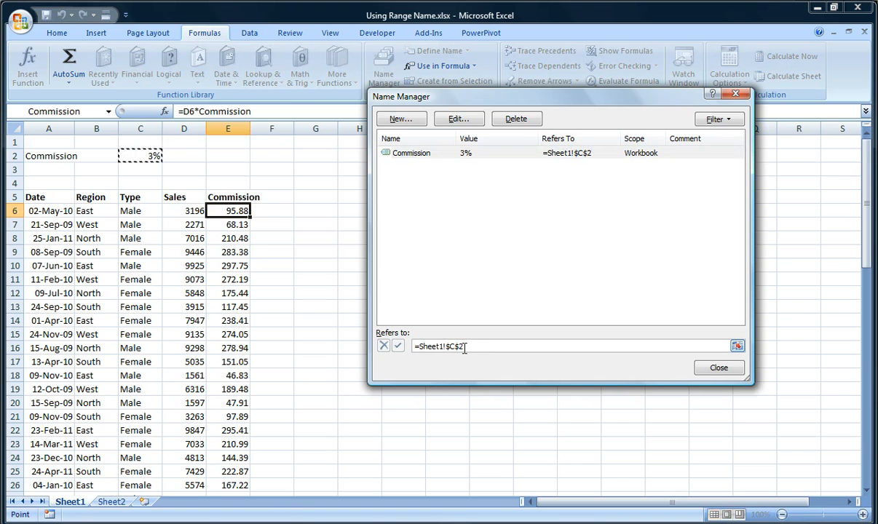
click(459, 347)
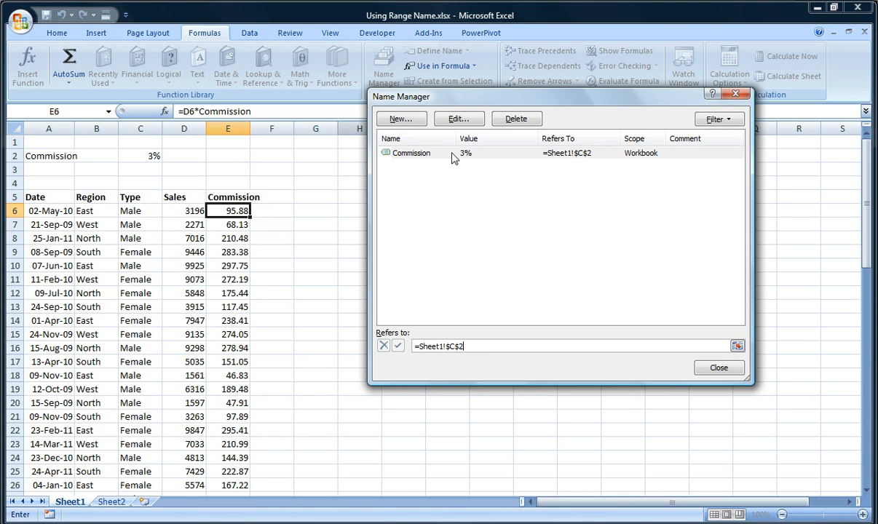
click(707, 370)
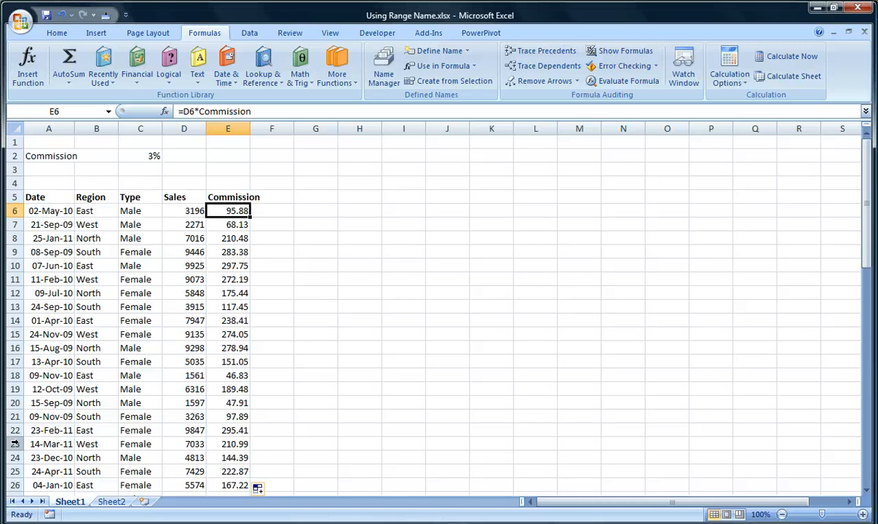
Give the sales figures in D6:D69 the range name Sales.
key(Left)
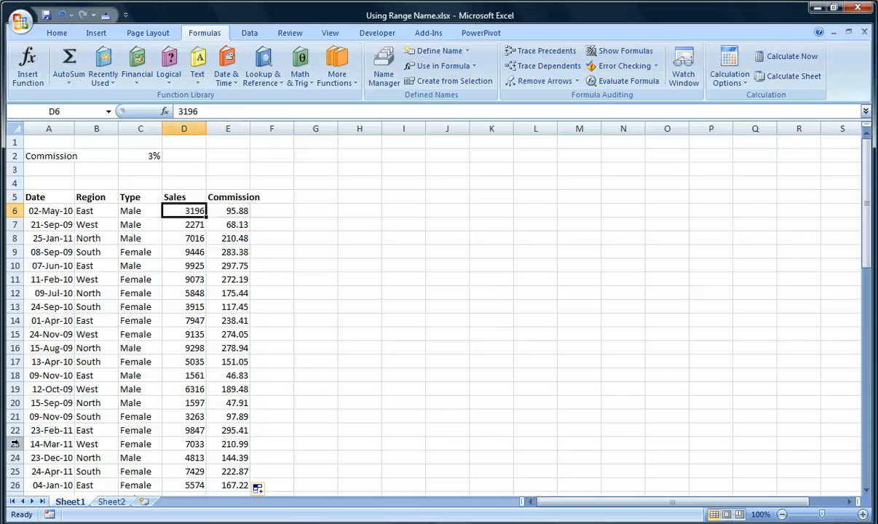
key(ctrl+shift+Down)
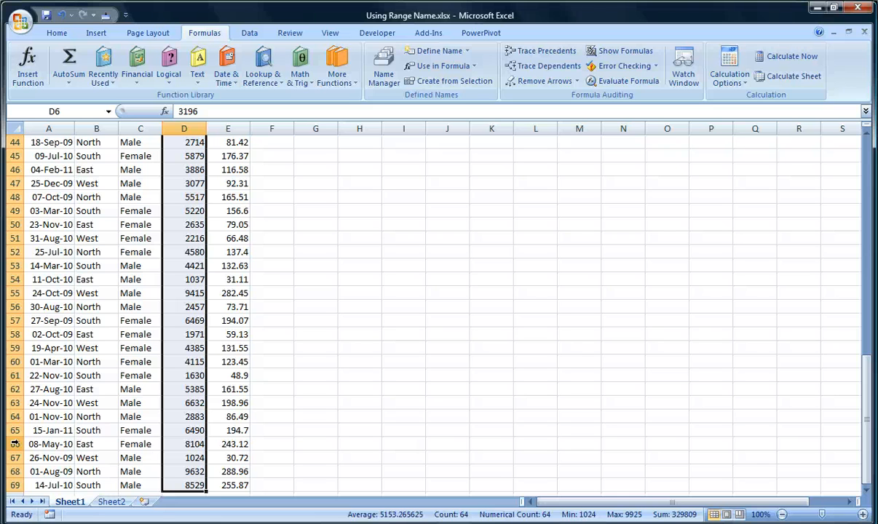
click(78, 107)
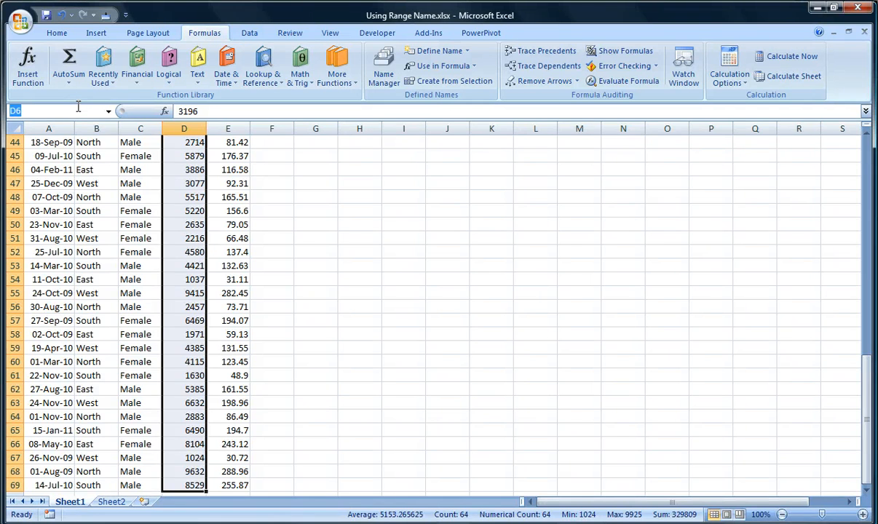
text(Sales)
key(Return)
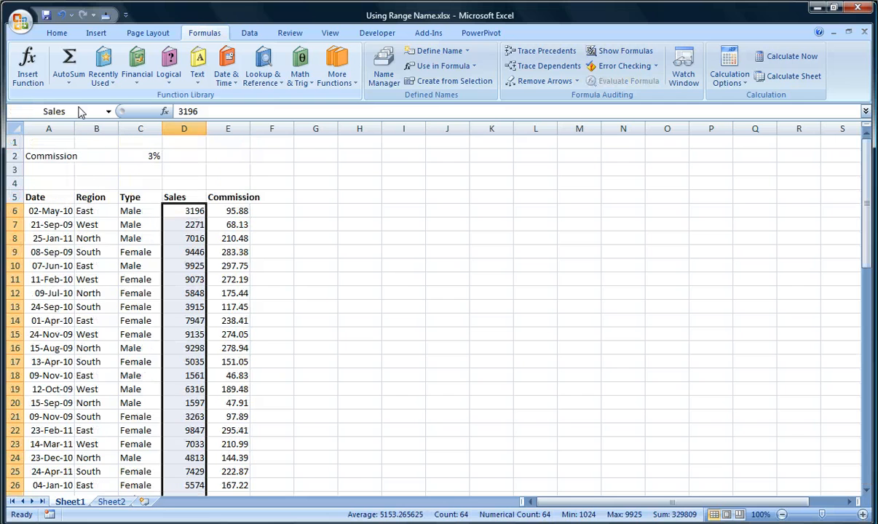
Total the sales figures in D71 with the formula =SUM(Sales).
key(ctrl+Down)
key(Down)
key(Down)
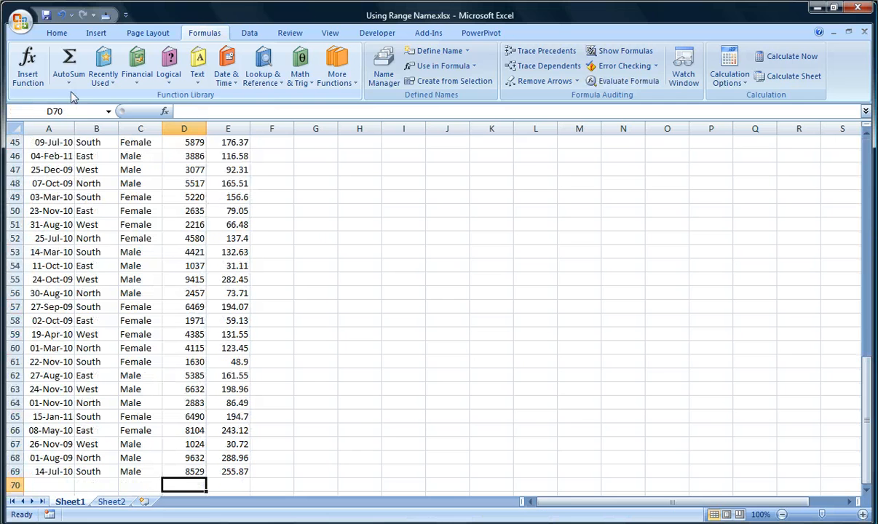
text(=sum(sales)
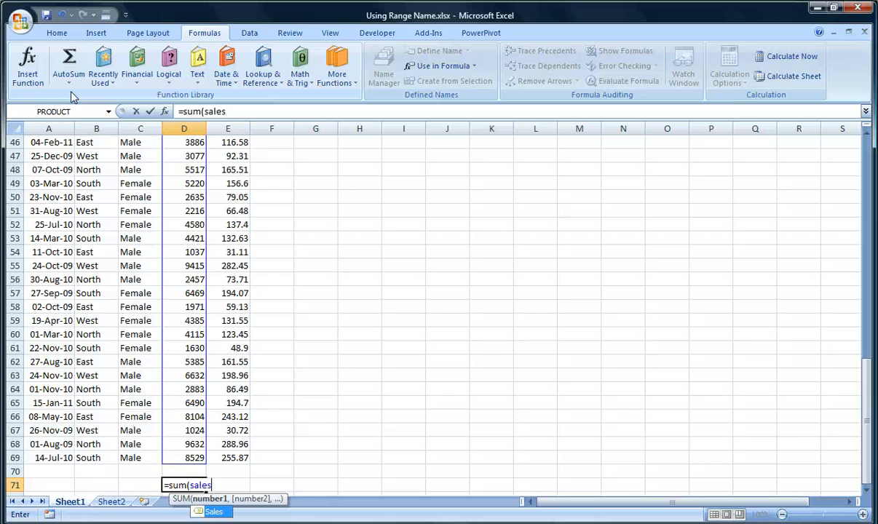
key(Tab)
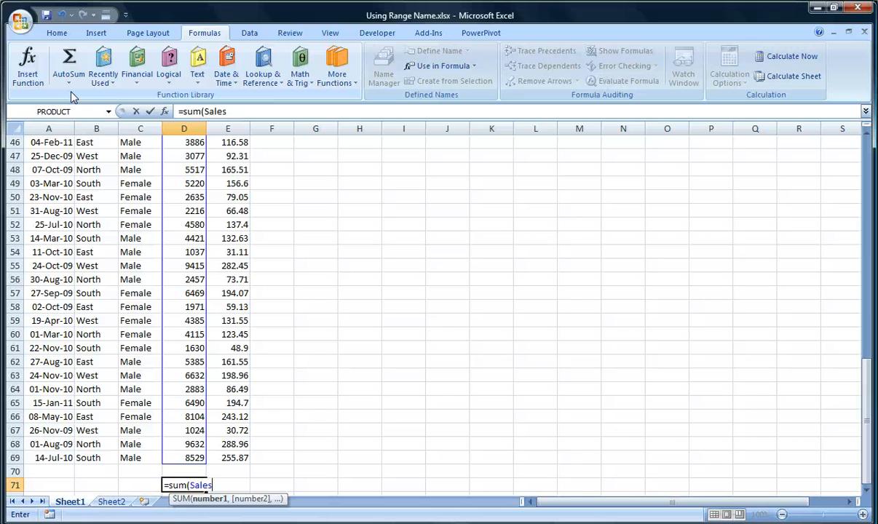
text())
key(Return)
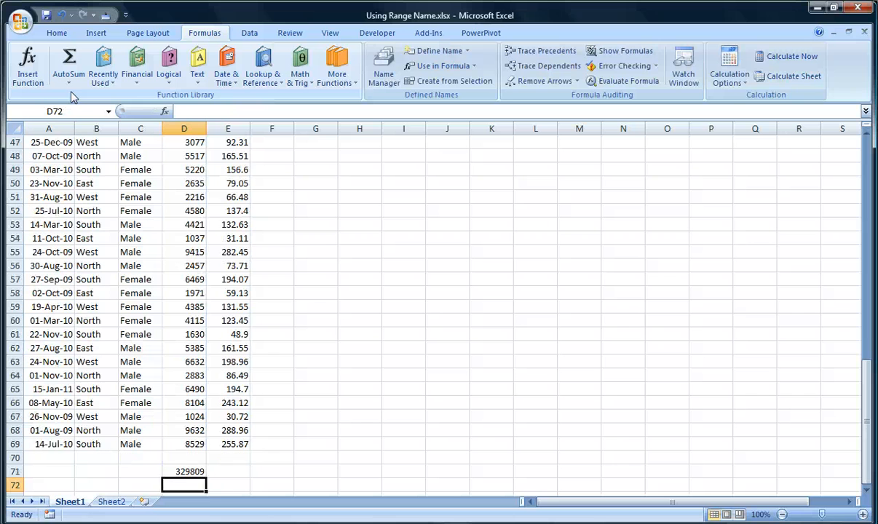
key(Up)
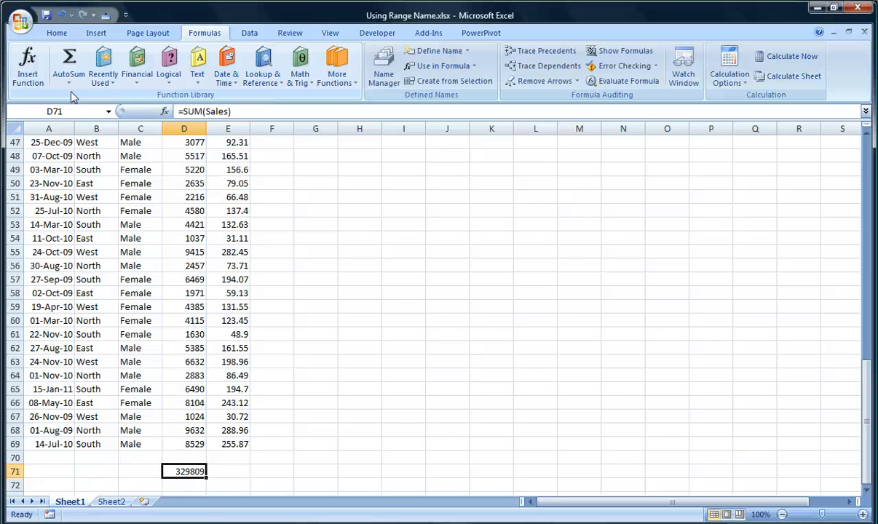
Create range names for the table A5:E69 from its top row only, replacing the existing definition of Commission.
key(ctrl+Home)
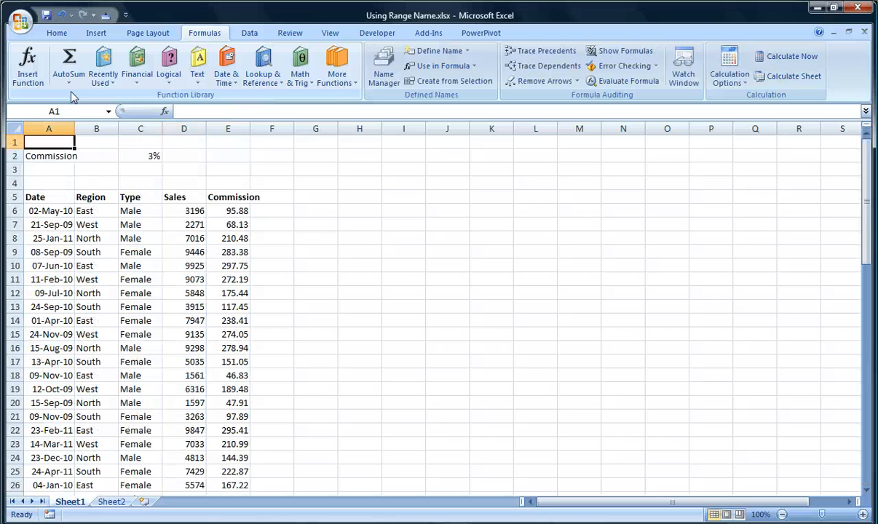
key(ctrl+Down)
key(ctrl+Down)
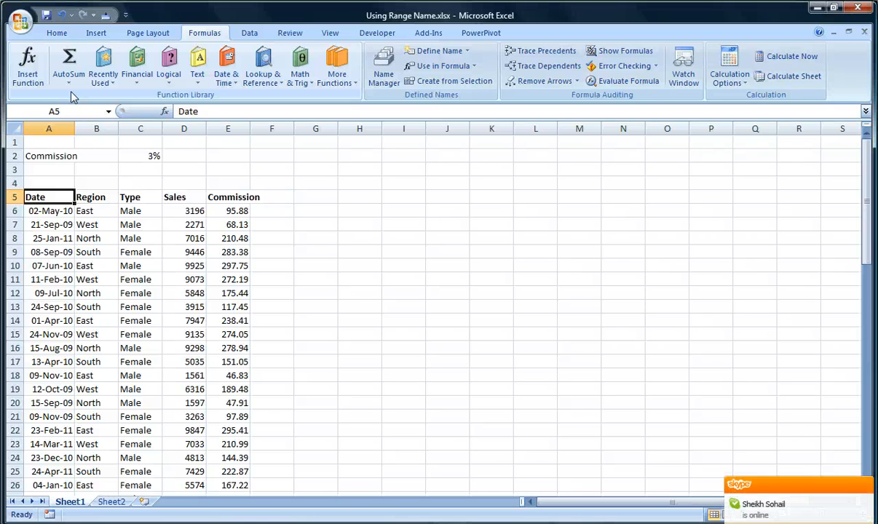
key(Right)
key(Right)
key(Right)
key(Right)
key(Left)
key(Left)
key(Left)
key(Left)
key(ctrl+shift+End)
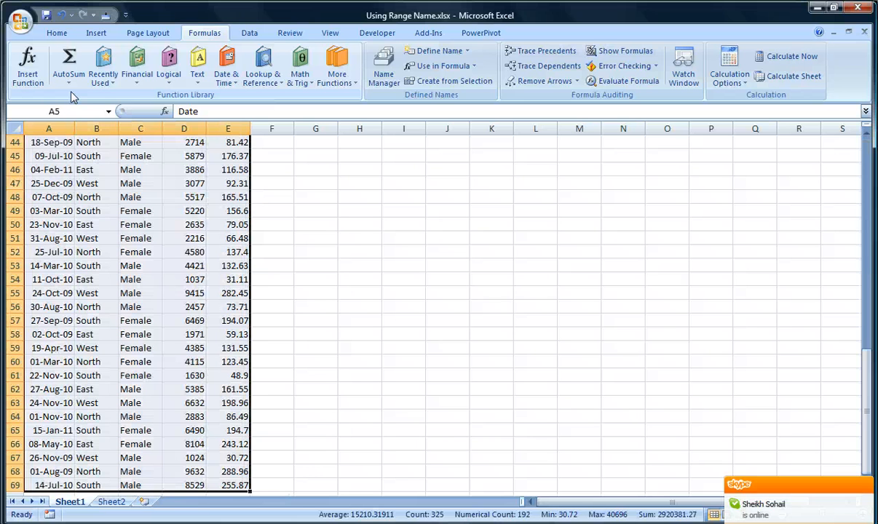
click(449, 82)
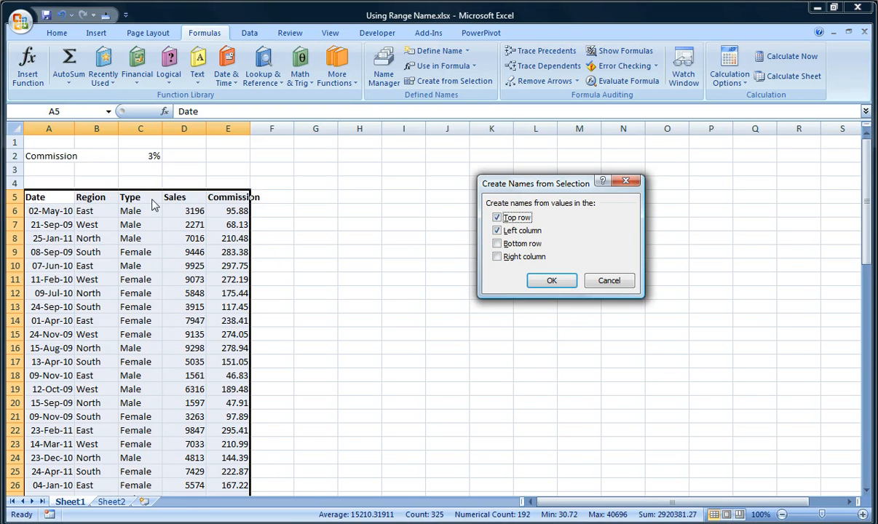
click(498, 231)
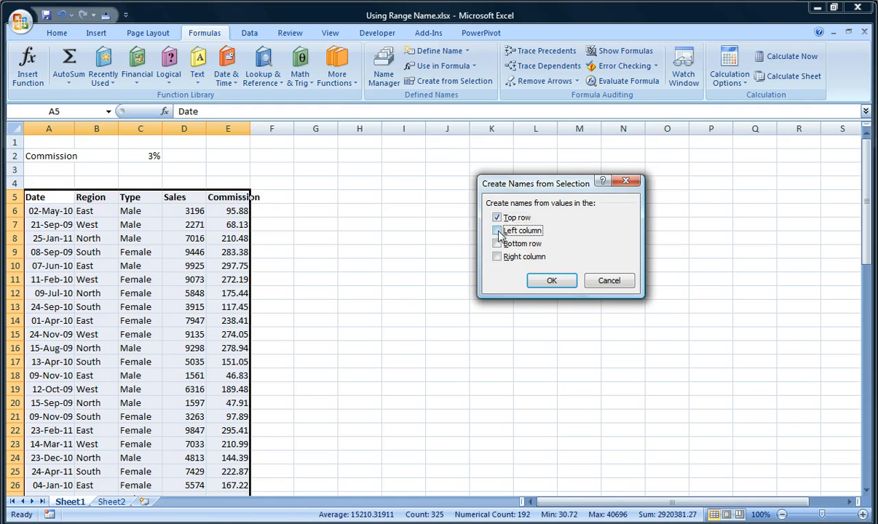
click(551, 281)
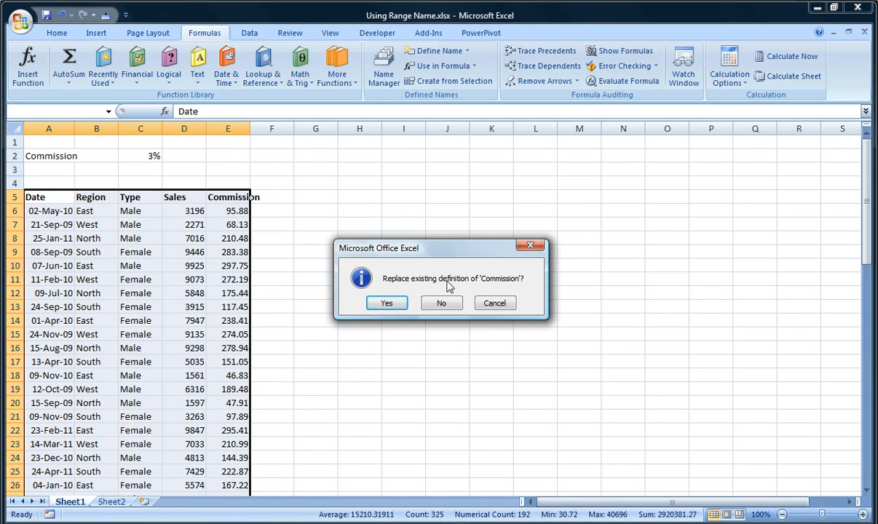
click(387, 304)
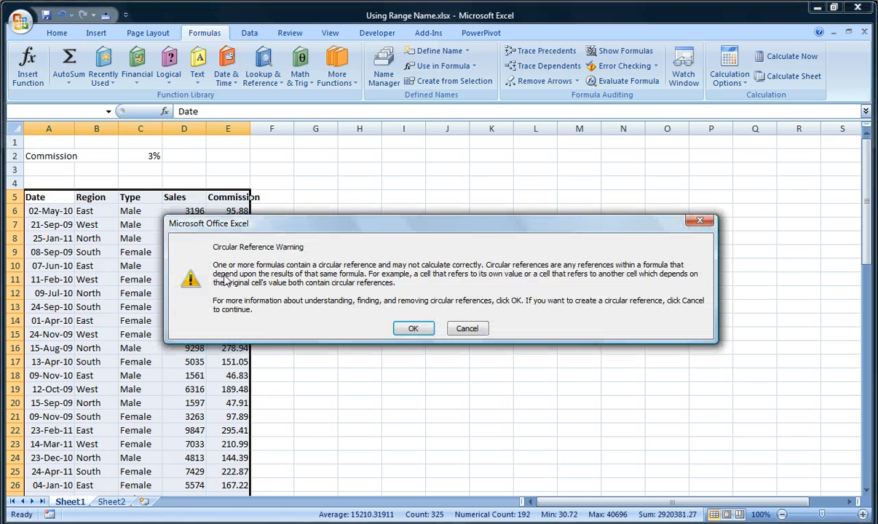
click(413, 329)
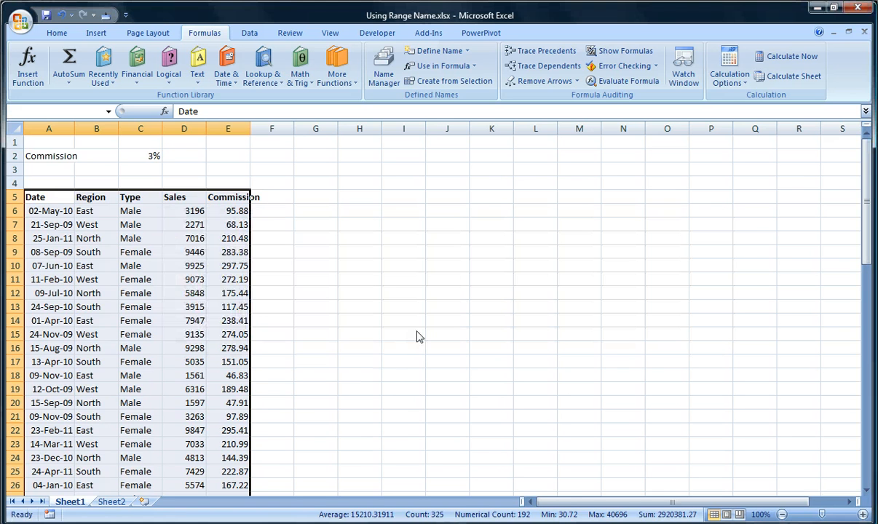
Review the names created from the table headings and the ranges they refer to in the Name Manager, and close it.
click(299, 226)
key(Left)
key(ctrl+F3)
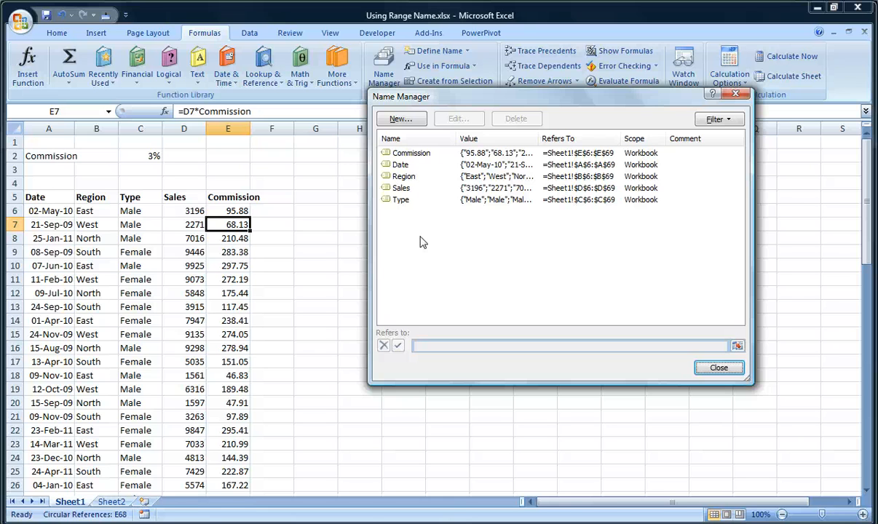
key(Escape)
Replace the formula in E6 with =D6*$C$2 and fill it down the Commission column to E69.
key(Up)
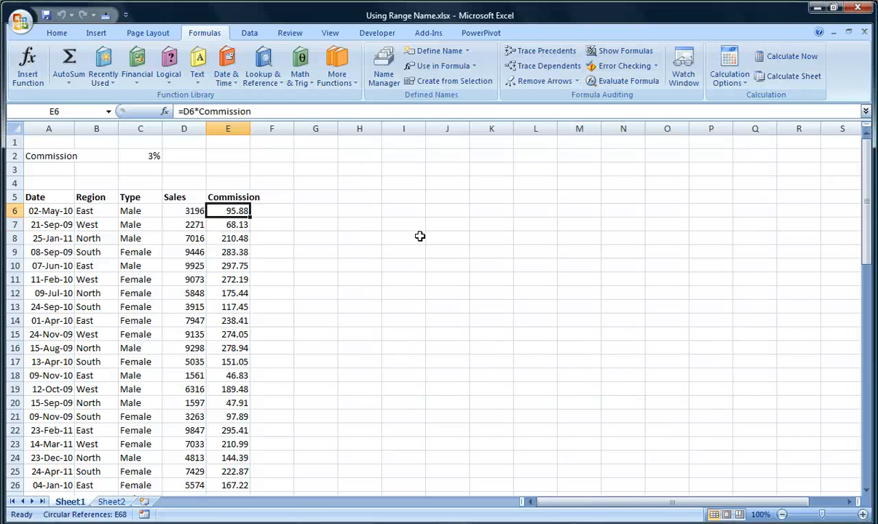
text(=D6*)
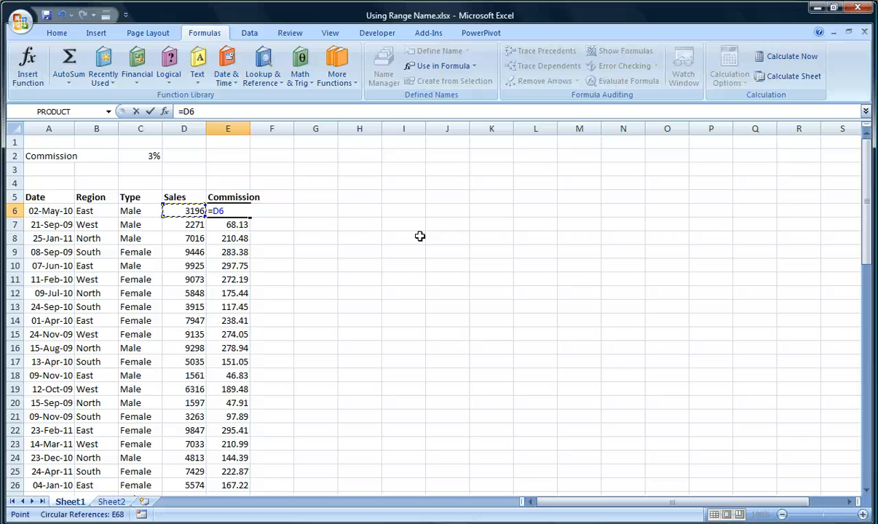
key(Up)
key(Up)
key(Up)
key(Up)
key(Left)
key(Left)
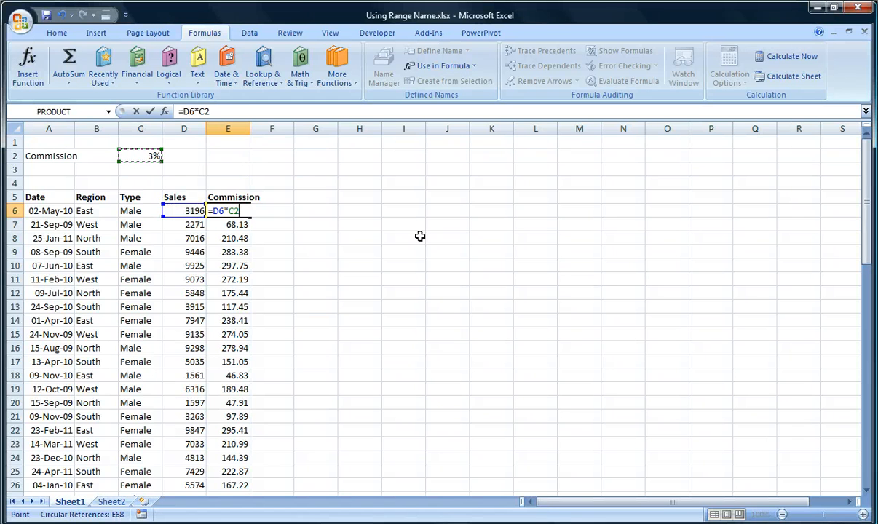
key(F4)
key(ctrl+Return)
key(ctrl+shift+Down)
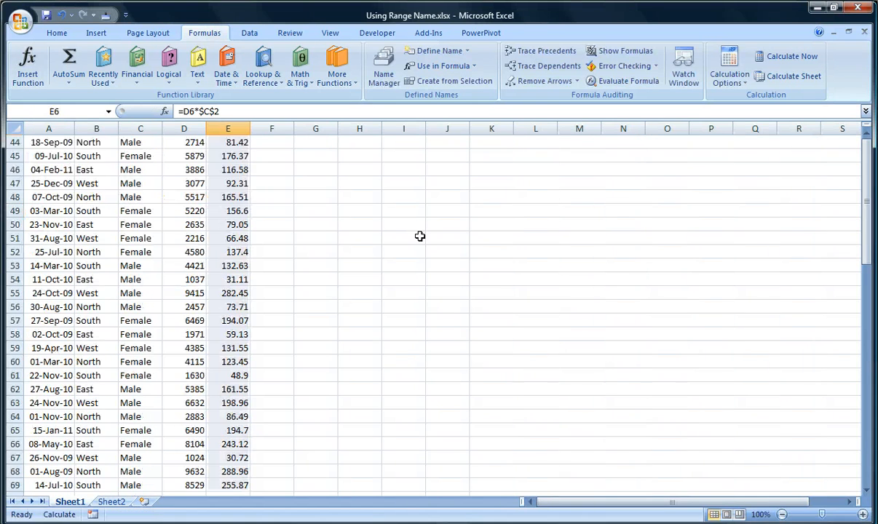
key(ctrl+d)
Total the East region's sales in H6 with =SUMIFS(Sales,Region,"East") and reopen the formula to view its named ranges.
key(Up)
key(Up)
key(Up)
key(Up)
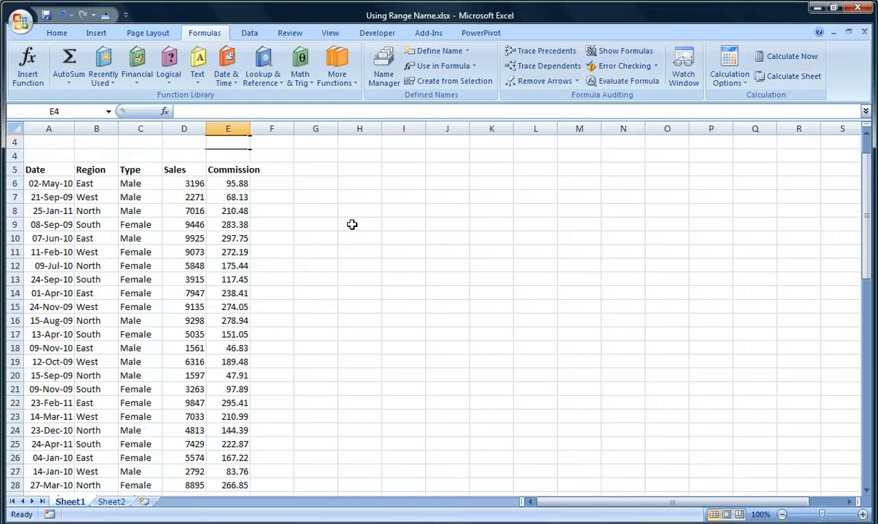
key(Up)
key(Down)
key(Down)
key(Right)
key(Right)
key(Down)
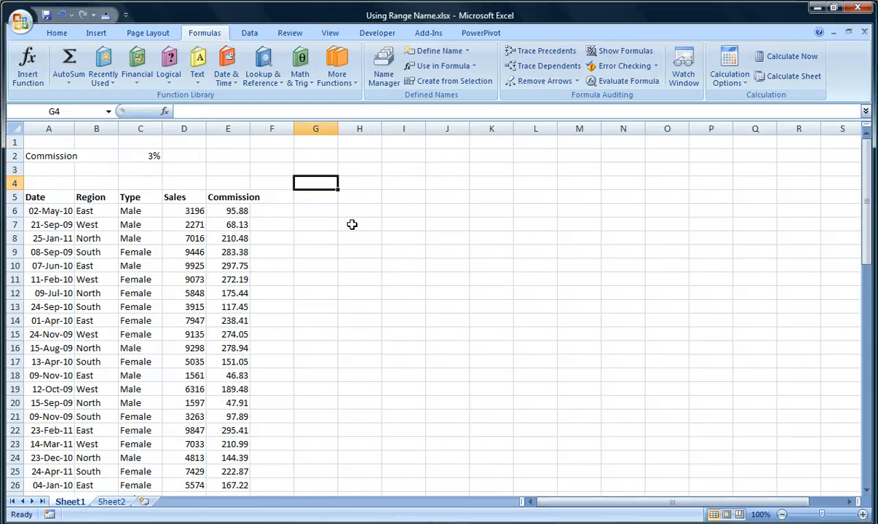
key(Right)
key(Down)
key(Down)
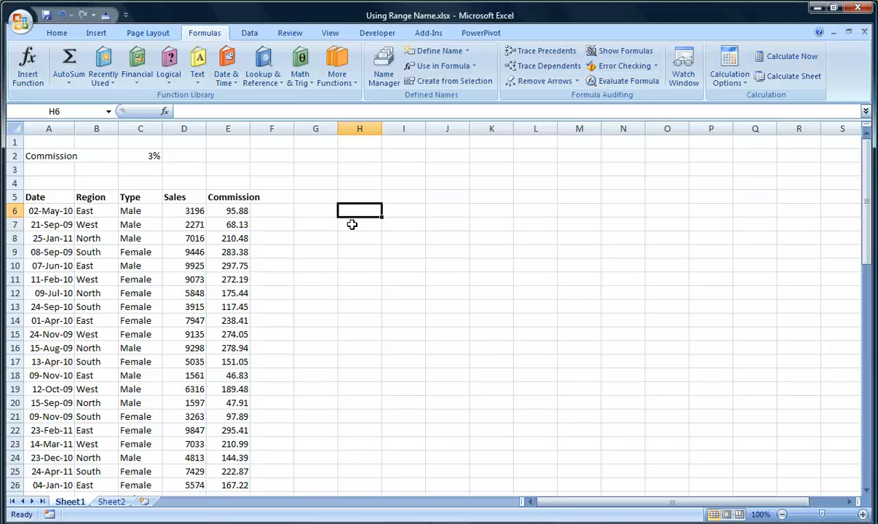
text(=sumifs()
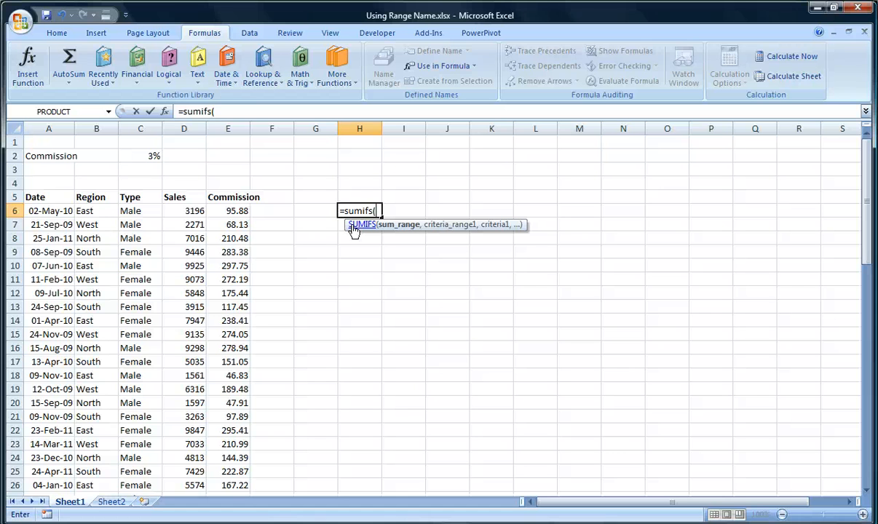
text(sal)
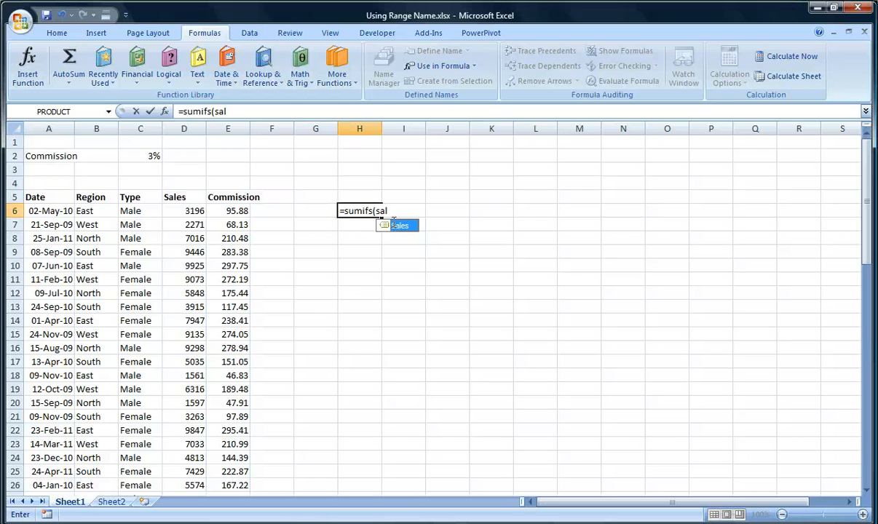
text(es,)
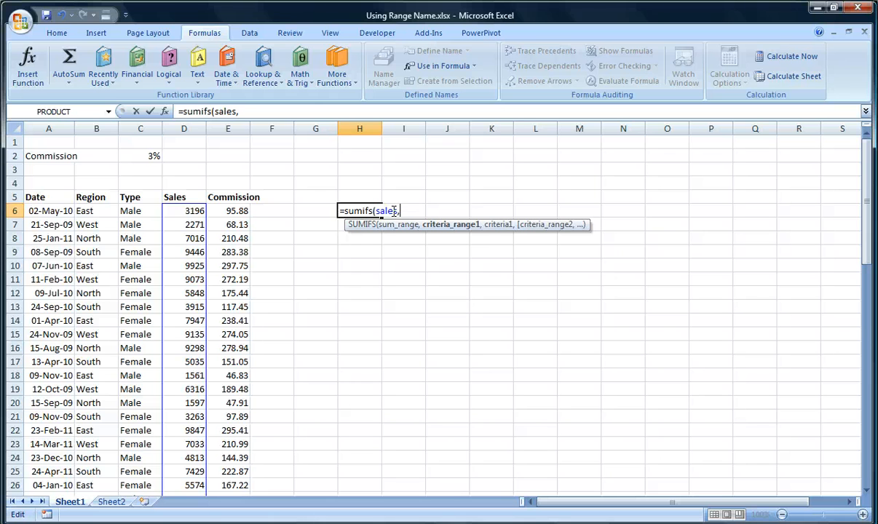
text(region)
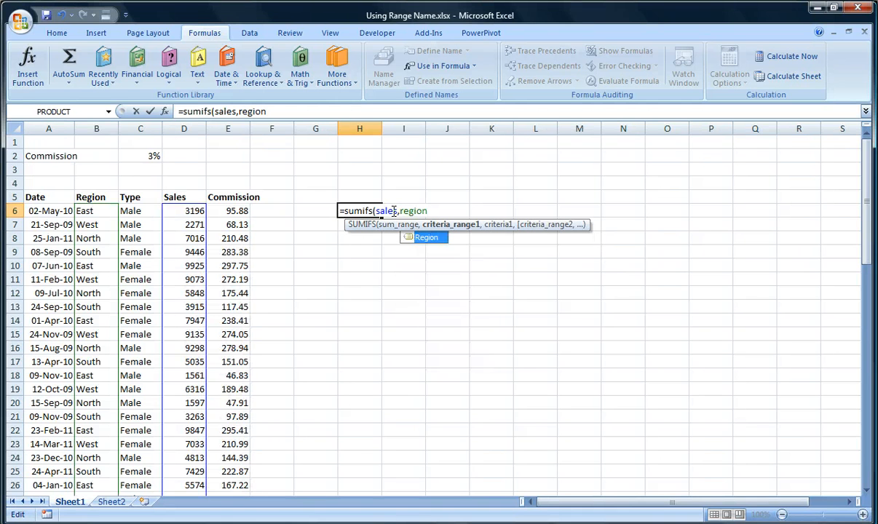
text(,"E)
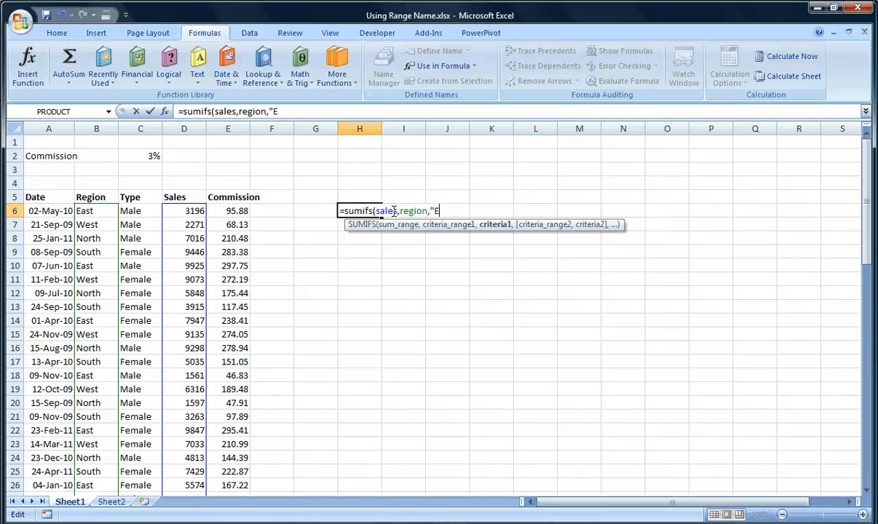
text(ast")
key(Return)
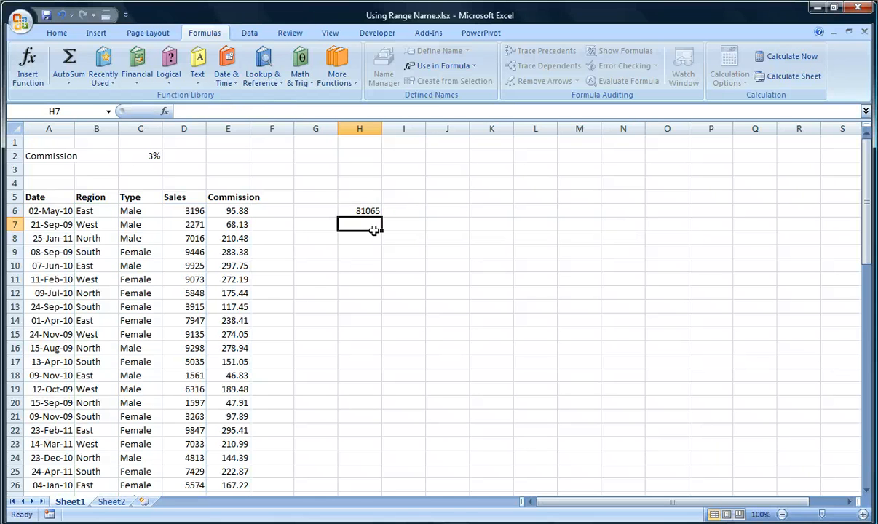
key(Up)
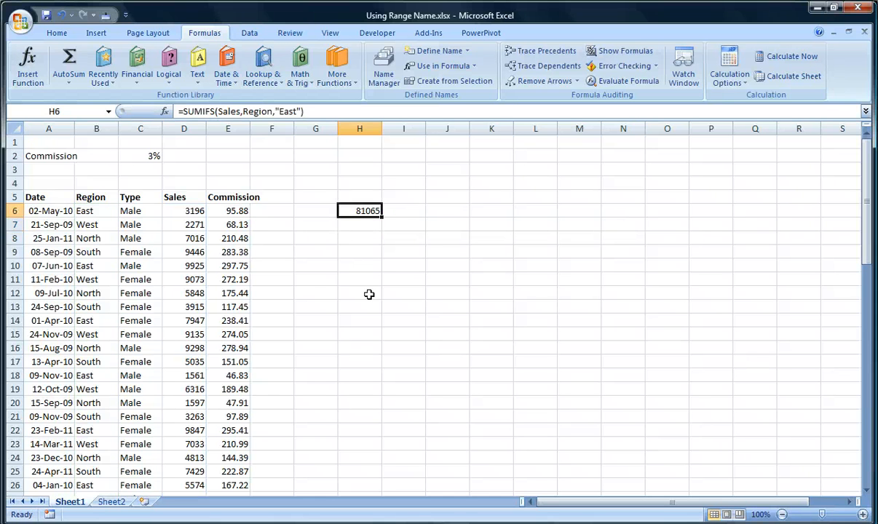
key(F2)
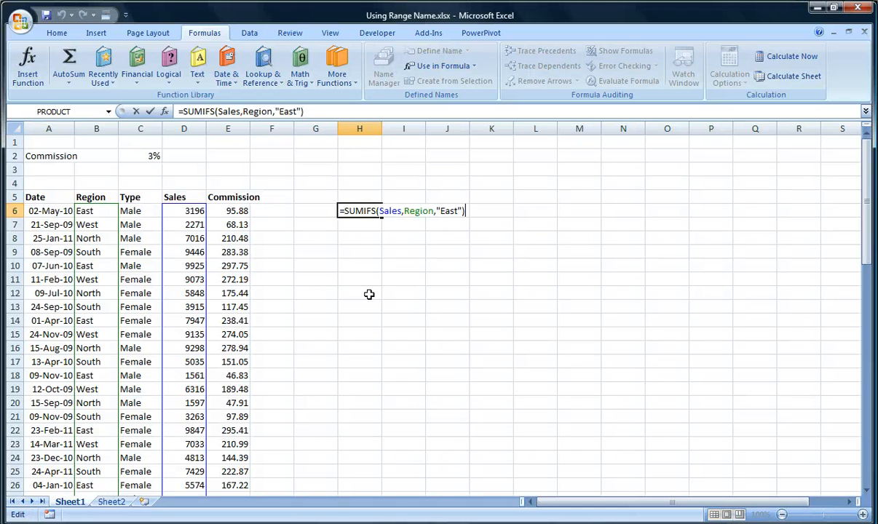